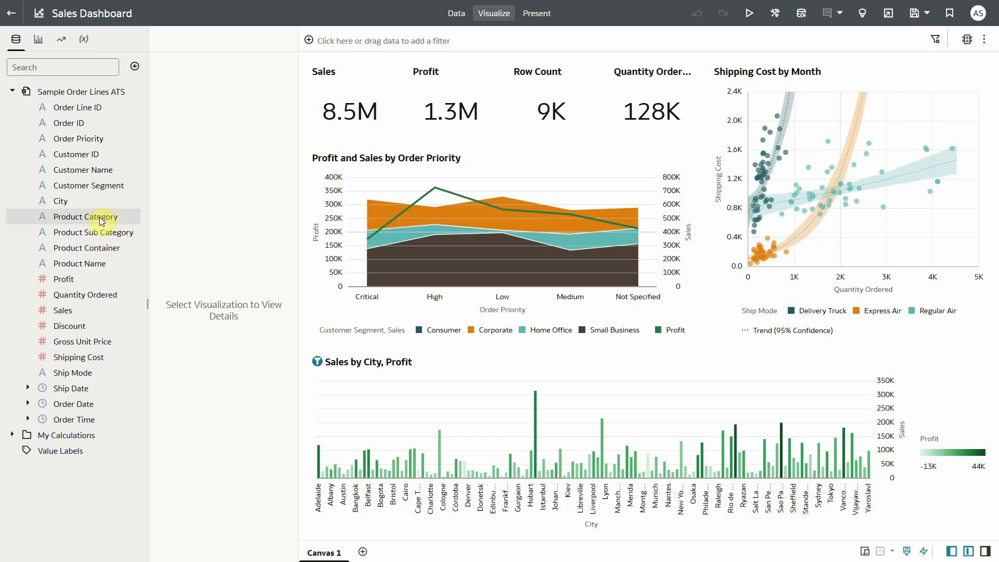
Display the info card for the Product Category field in the Data panel
{"action": "mouse_move", "coordinate": [102, 222]}
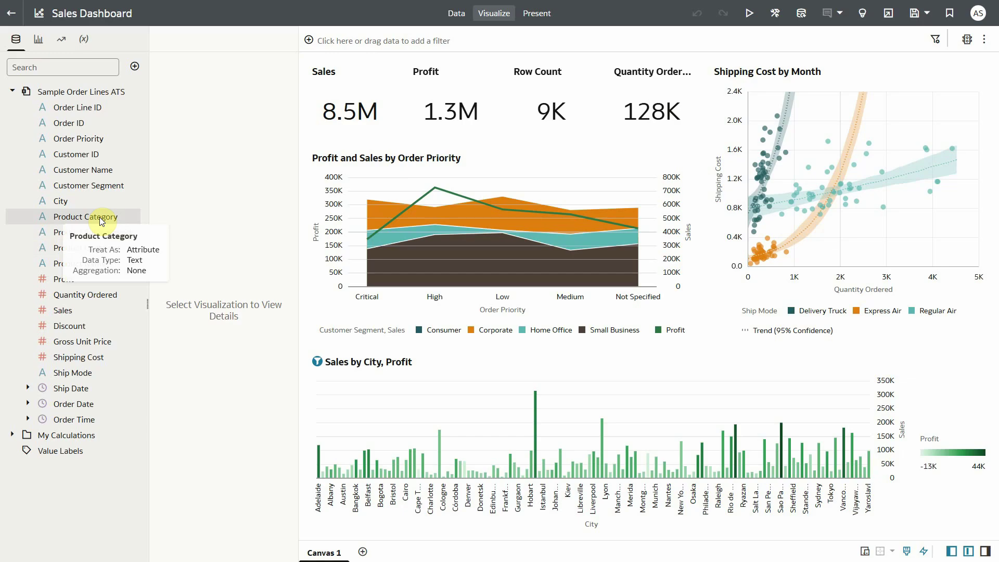
Run Explain on Product Category and scroll through its Basic Facts page
{"action": "right_click", "coordinate": [102, 221]}
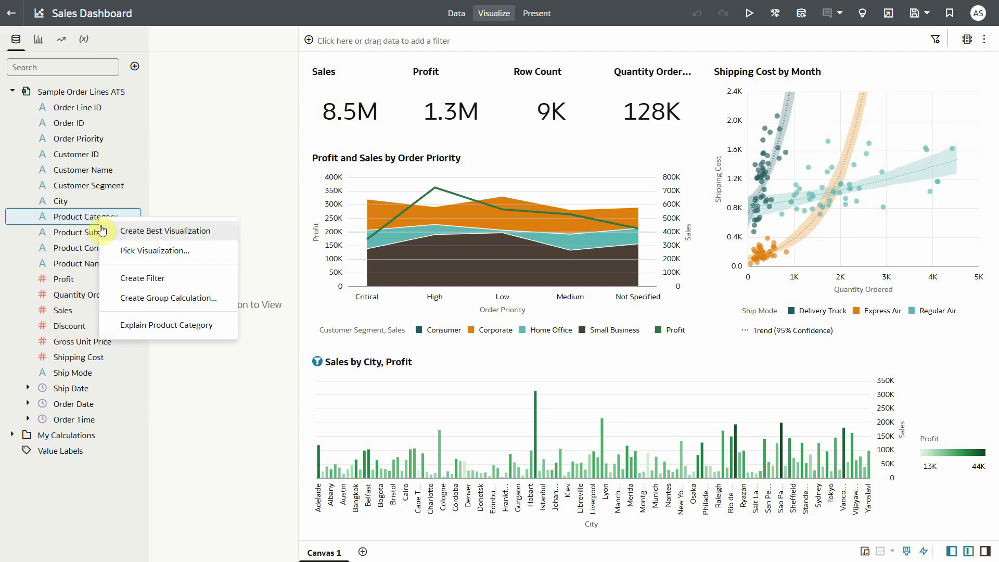
{"action": "left_click", "coordinate": [160, 328]}
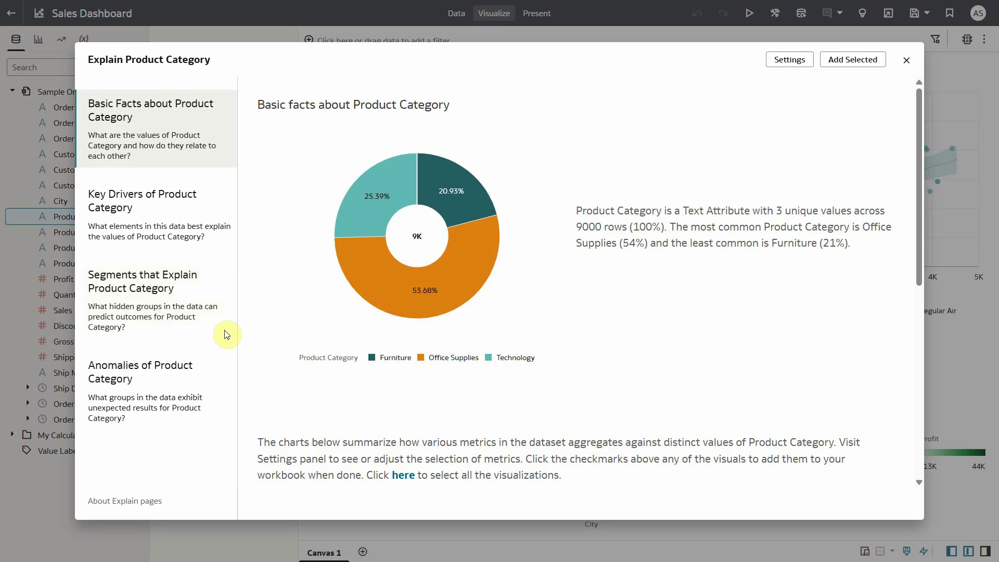
{"action": "scroll", "coordinate": [723, 353], "scroll_direction": "down", "scroll_amount": 5}
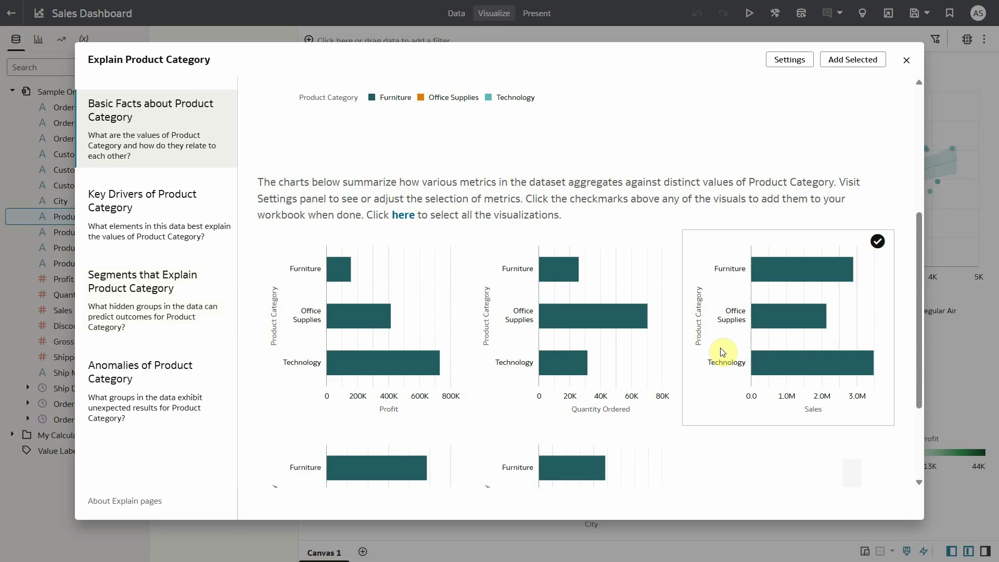
{"action": "scroll", "coordinate": [723, 353], "scroll_direction": "up", "scroll_amount": 5}
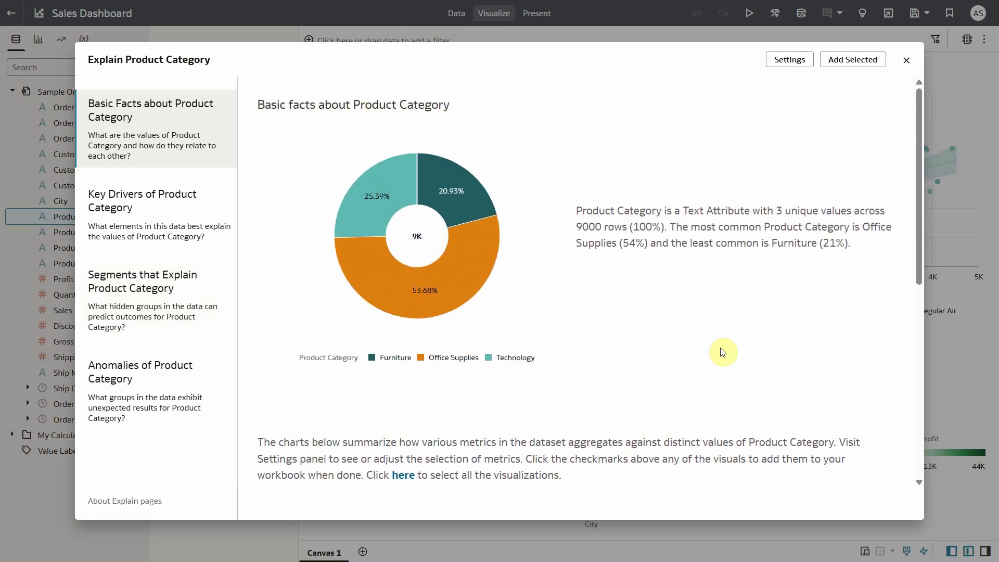
Review the Key Drivers and the Segments that Explain Product Category
{"action": "left_click", "coordinate": [157, 226]}
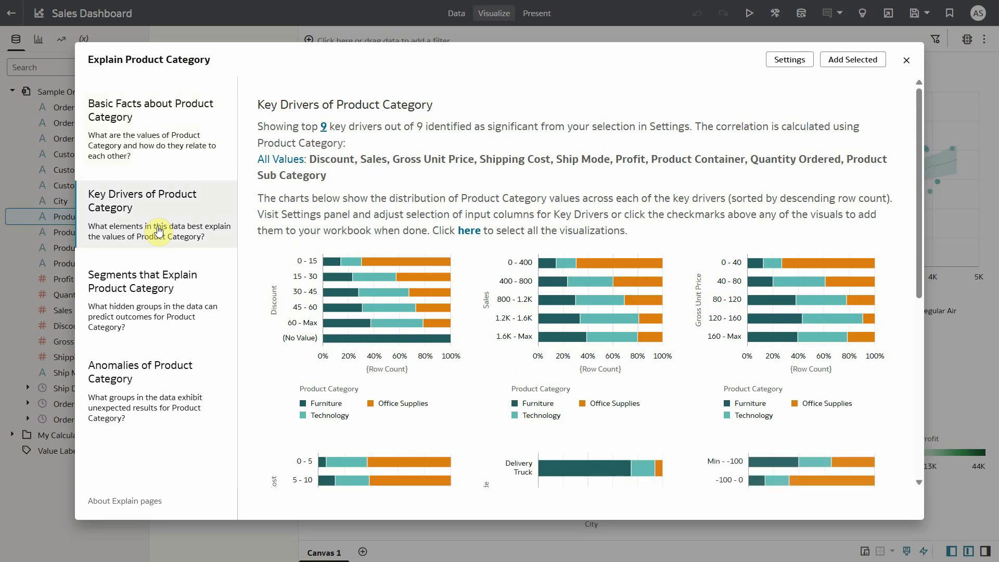
{"action": "left_click", "coordinate": [155, 293]}
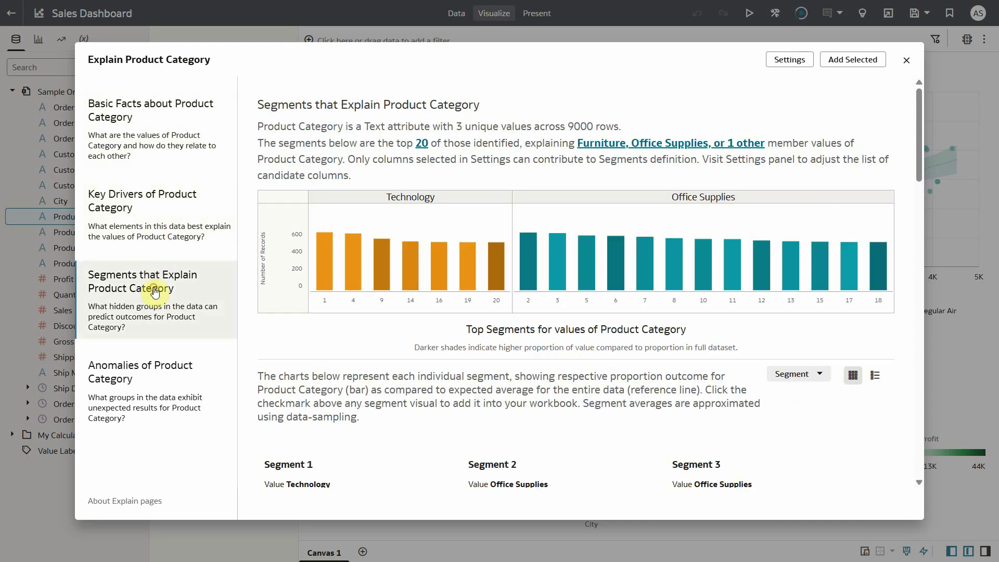
{"action": "scroll", "coordinate": [275, 326], "scroll_direction": "down", "scroll_amount": 3}
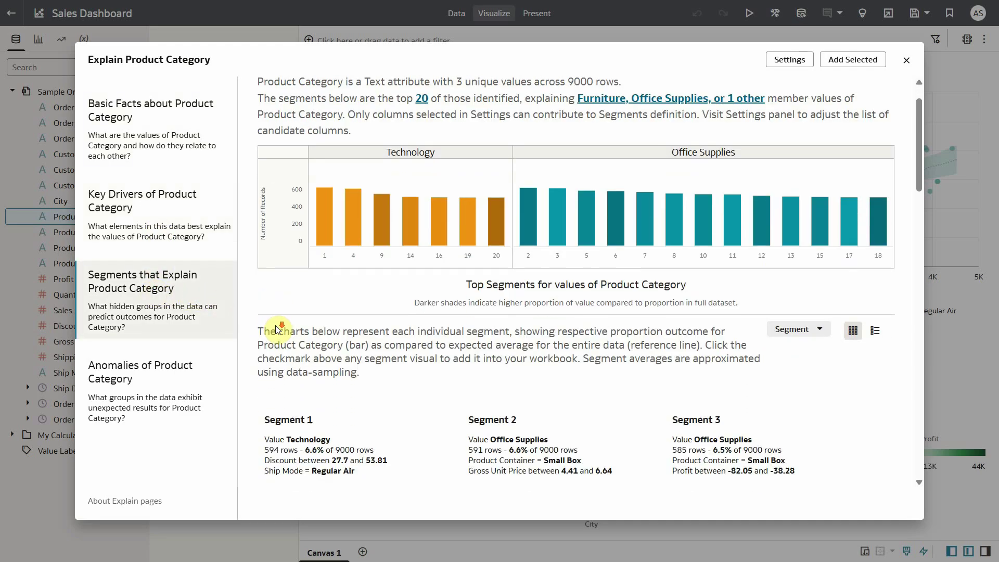
{"action": "scroll", "coordinate": [278, 330], "scroll_direction": "up", "scroll_amount": 3}
{"action": "scroll", "coordinate": [286, 324], "scroll_direction": "up", "scroll_amount": 1}
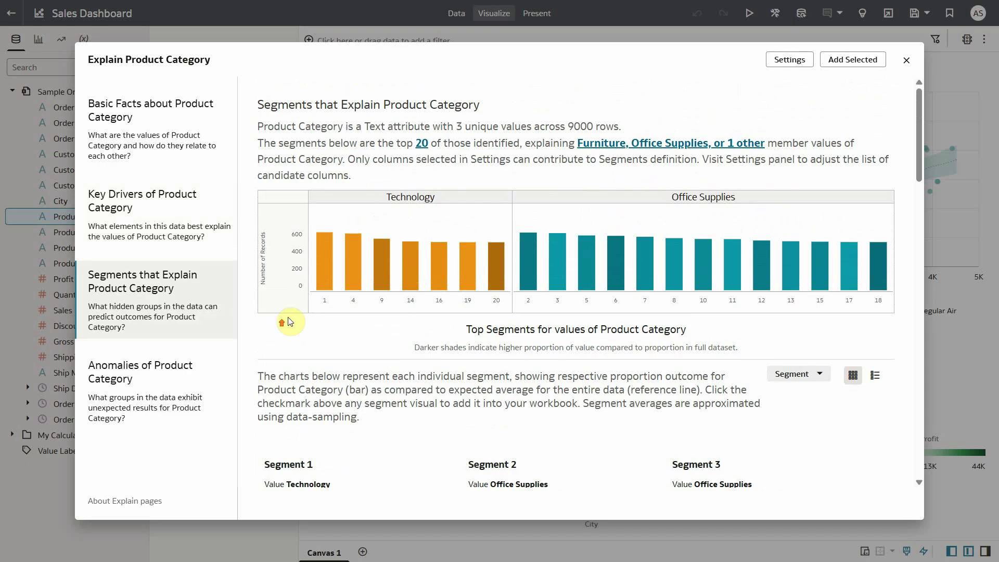
Close the insights and view the Average Order Value formula, Sales / Quantity Ordered, without saving changes
{"action": "left_click", "coordinate": [898, 68]}
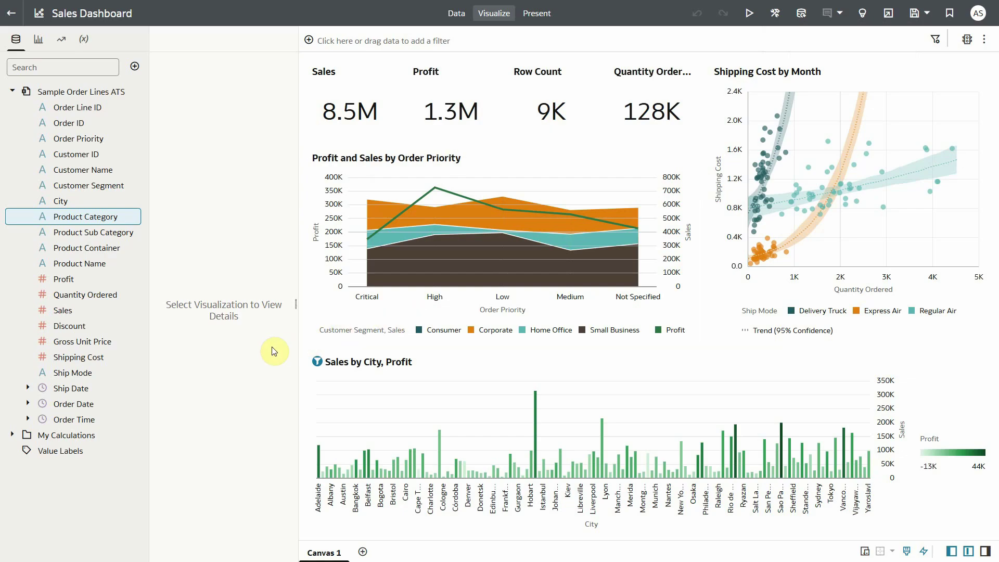
{"action": "left_click", "coordinate": [21, 439]}
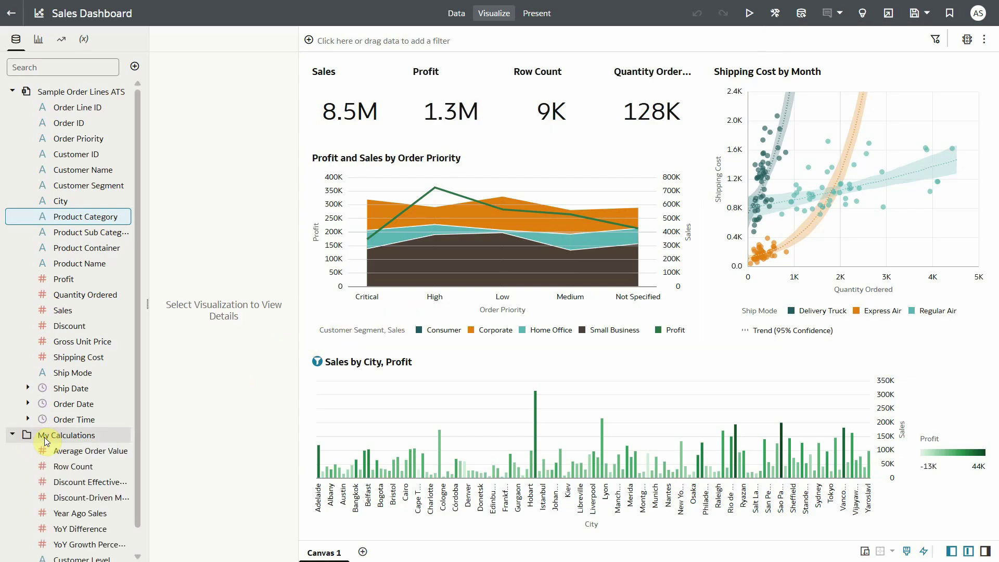
{"action": "scroll", "coordinate": [139, 449], "scroll_direction": "down", "scroll_amount": 1}
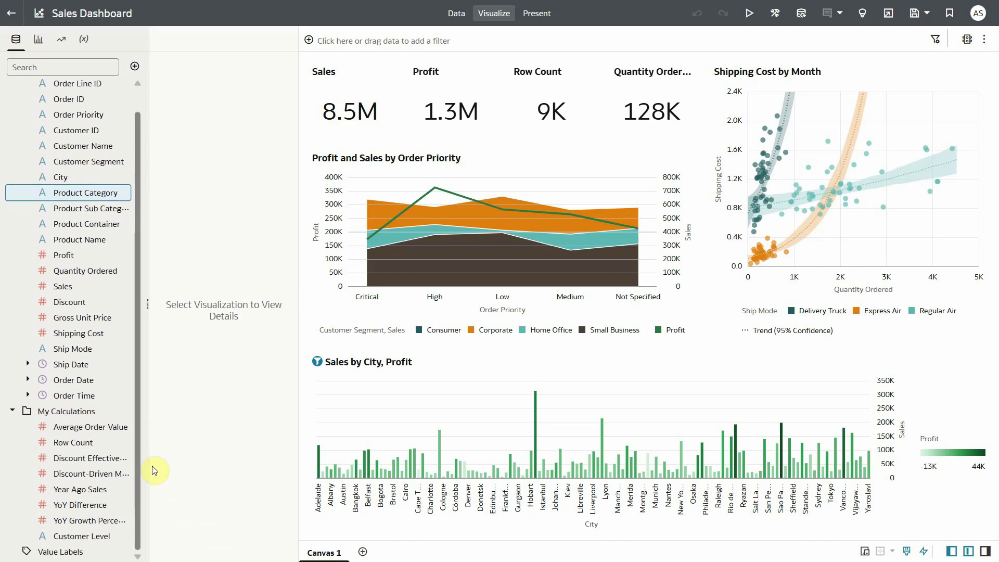
{"action": "right_click", "coordinate": [86, 428]}
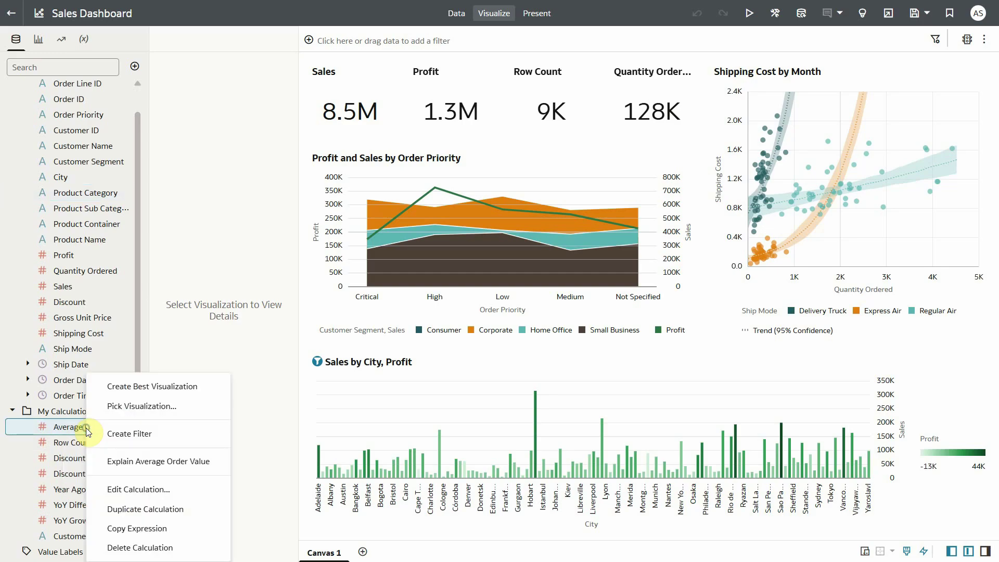
{"action": "left_click", "coordinate": [139, 490]}
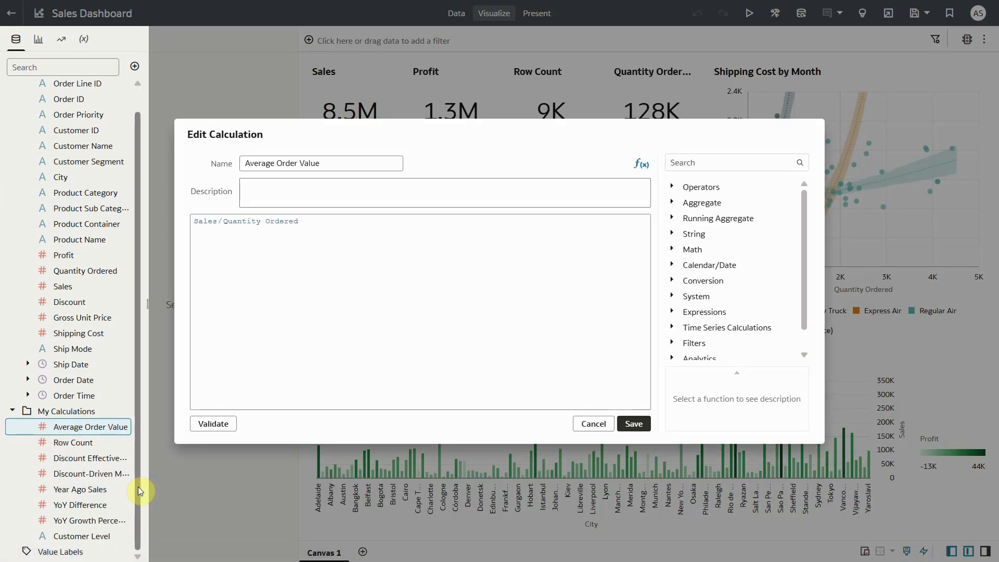
{"action": "left_click", "coordinate": [590, 424]}
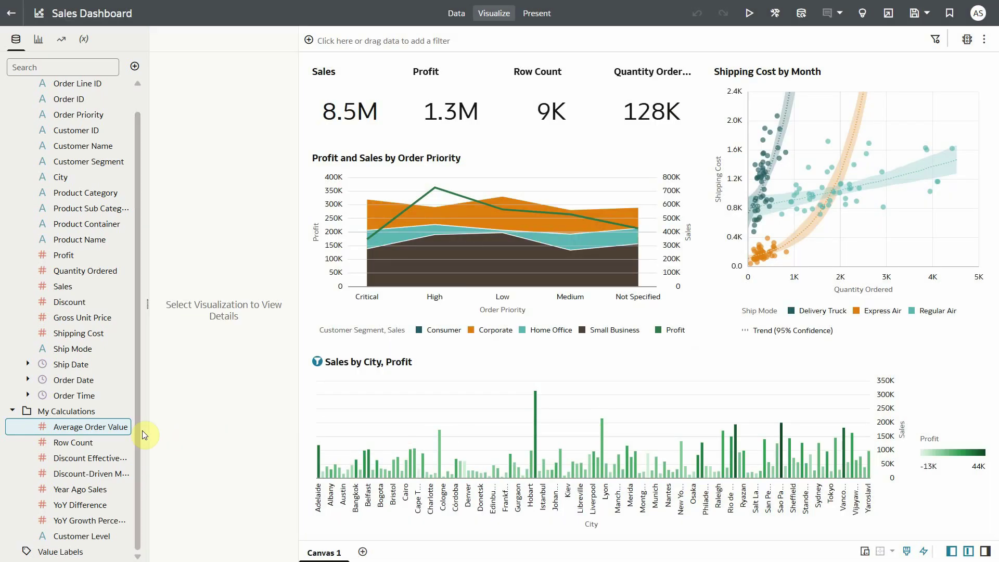
Explain Average Order Value and browse its Basic Facts: 66.58 across 9,000 rows, plus per-attribute charts
{"action": "right_click", "coordinate": [115, 429]}
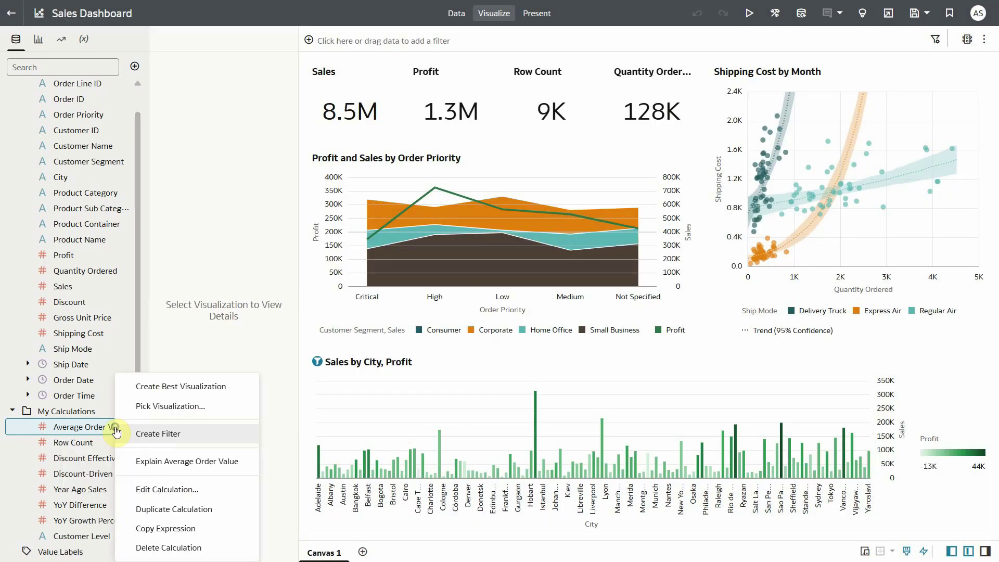
{"action": "left_click", "coordinate": [197, 462]}
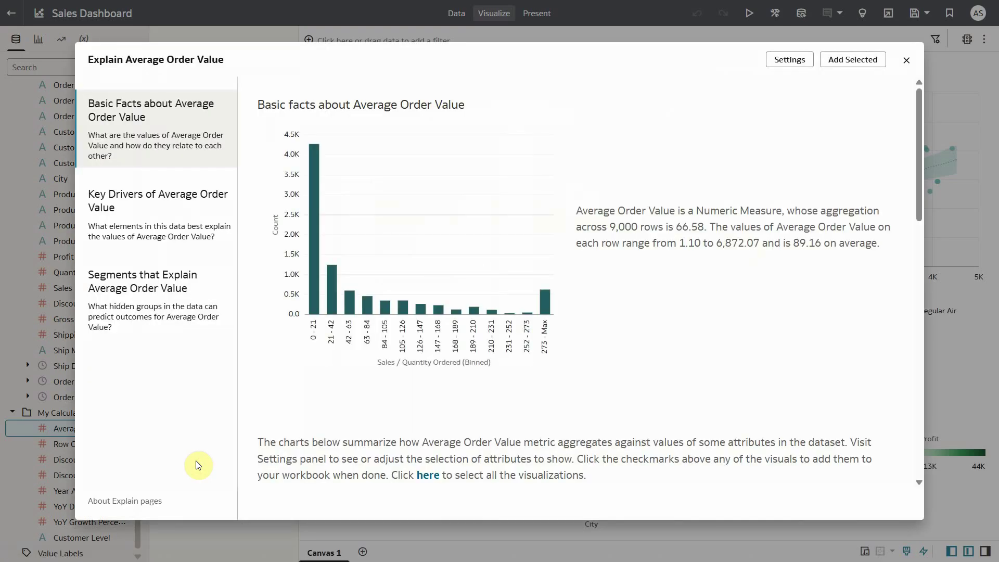
{"action": "mouse_move", "coordinate": [411, 319]}
{"action": "scroll", "coordinate": [636, 351], "scroll_direction": "down", "scroll_amount": 3}
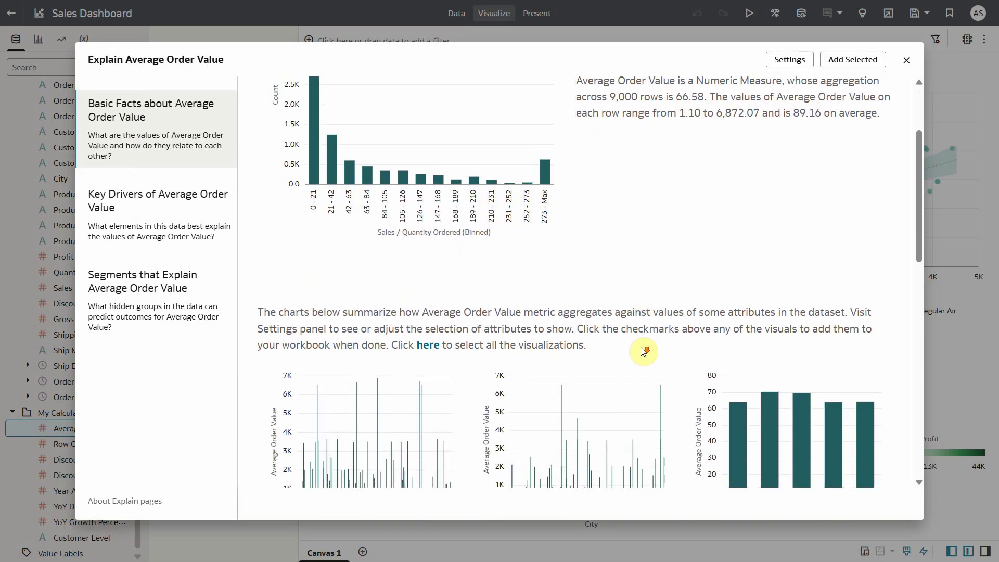
{"action": "scroll", "coordinate": [643, 352], "scroll_direction": "down", "scroll_amount": 5}
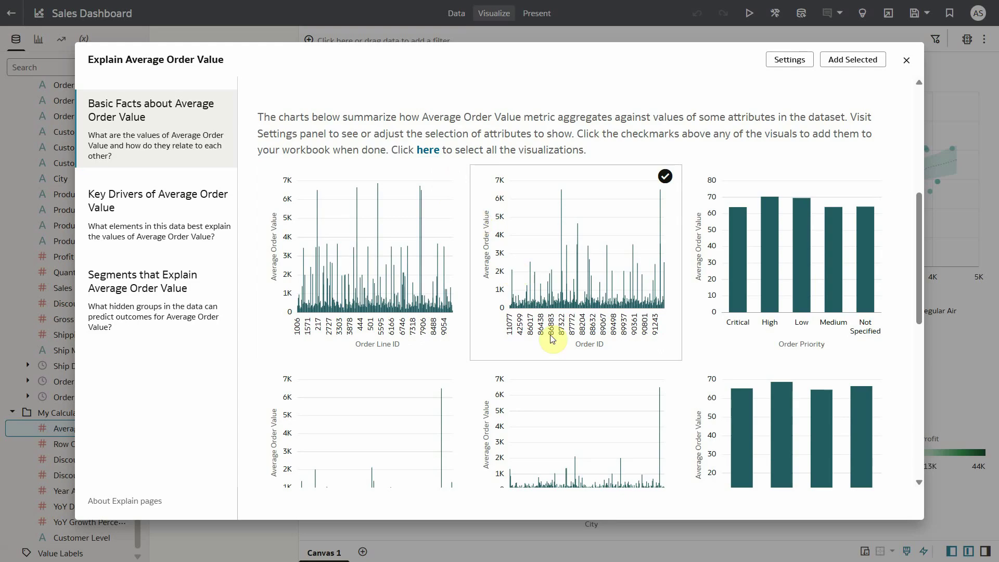
Mark the Customer Name, Product Category and Product Sub Category insight charts for the workbook
{"action": "scroll", "coordinate": [558, 395], "scroll_direction": "down", "scroll_amount": 3}
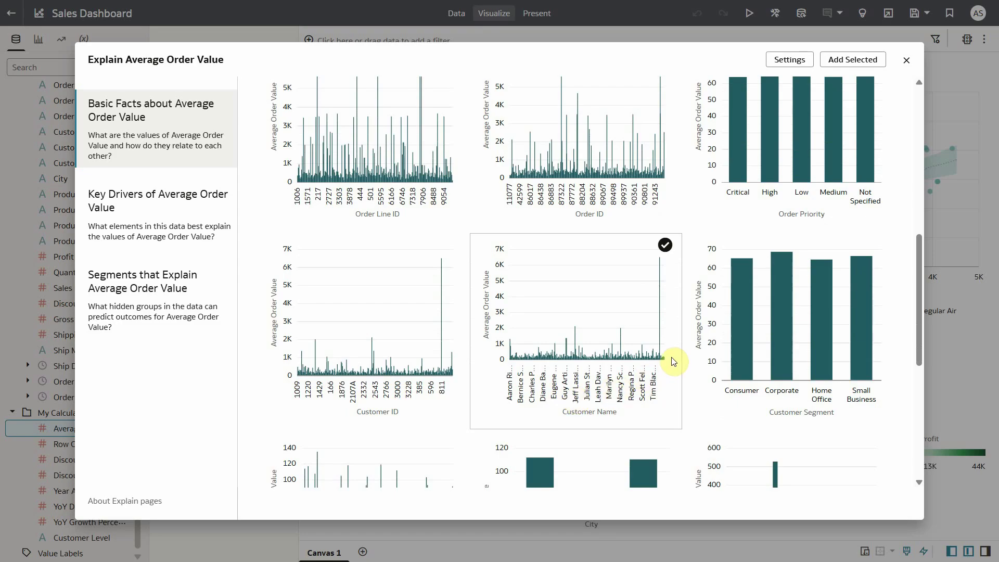
{"action": "left_click", "coordinate": [664, 245]}
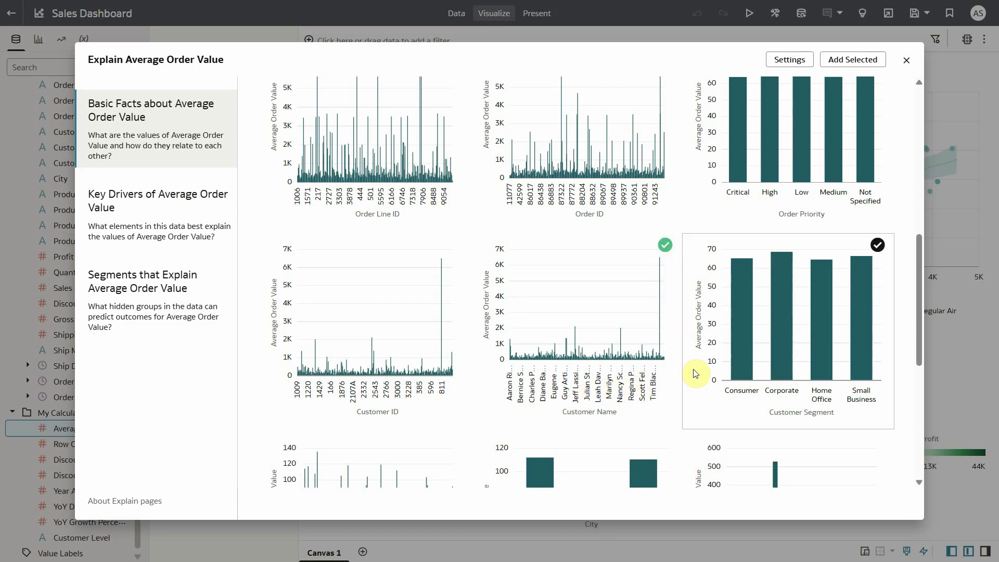
{"action": "scroll", "coordinate": [695, 377], "scroll_direction": "down", "scroll_amount": 3}
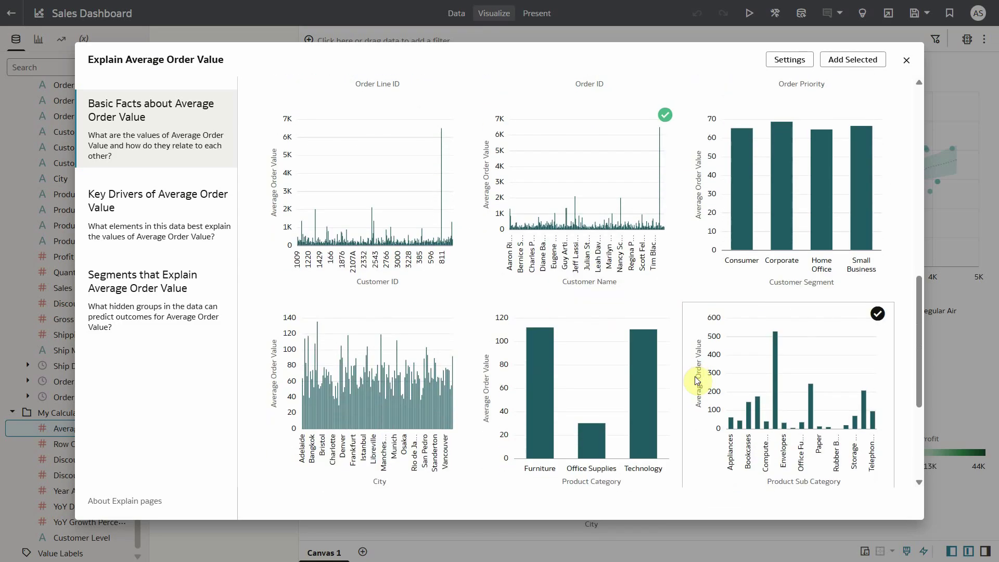
{"action": "mouse_move", "coordinate": [584, 440]}
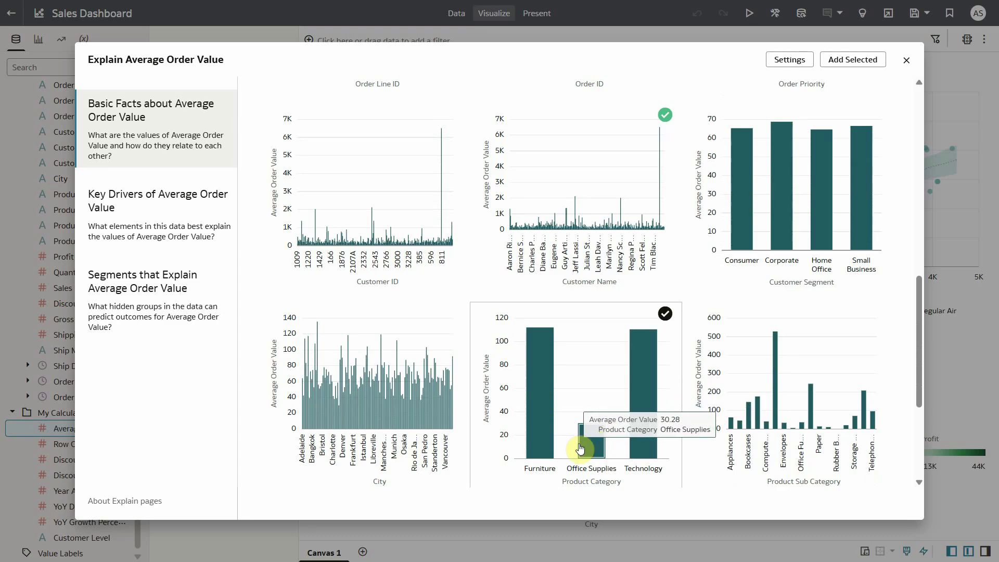
{"action": "left_click", "coordinate": [665, 313]}
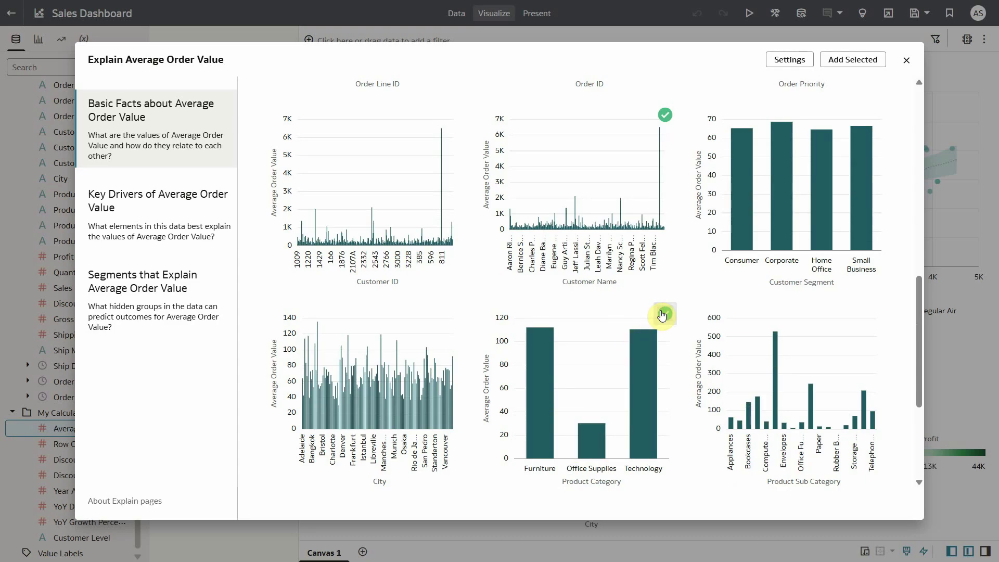
{"action": "left_click", "coordinate": [877, 314]}
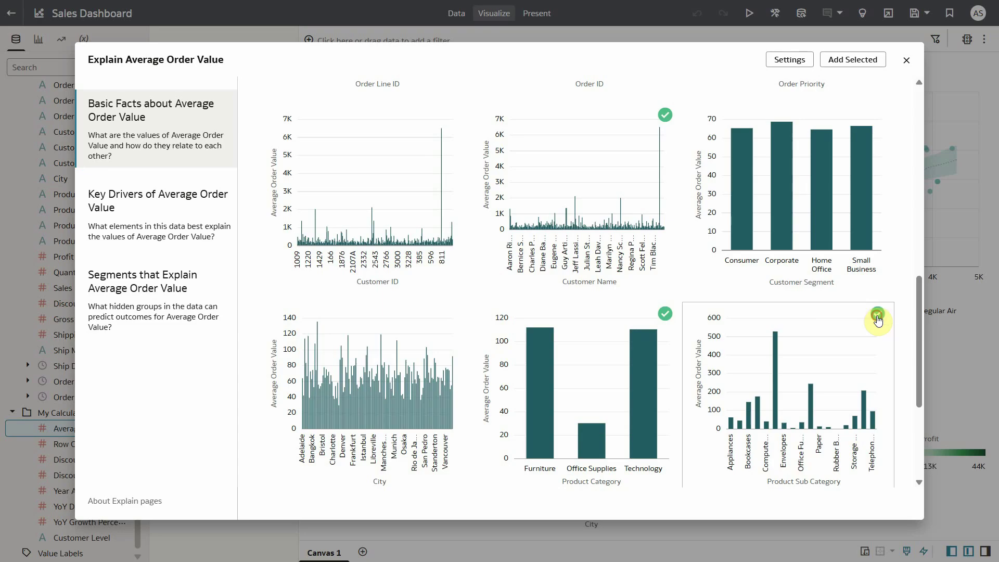
{"action": "scroll", "coordinate": [902, 394], "scroll_direction": "up", "scroll_amount": 10}
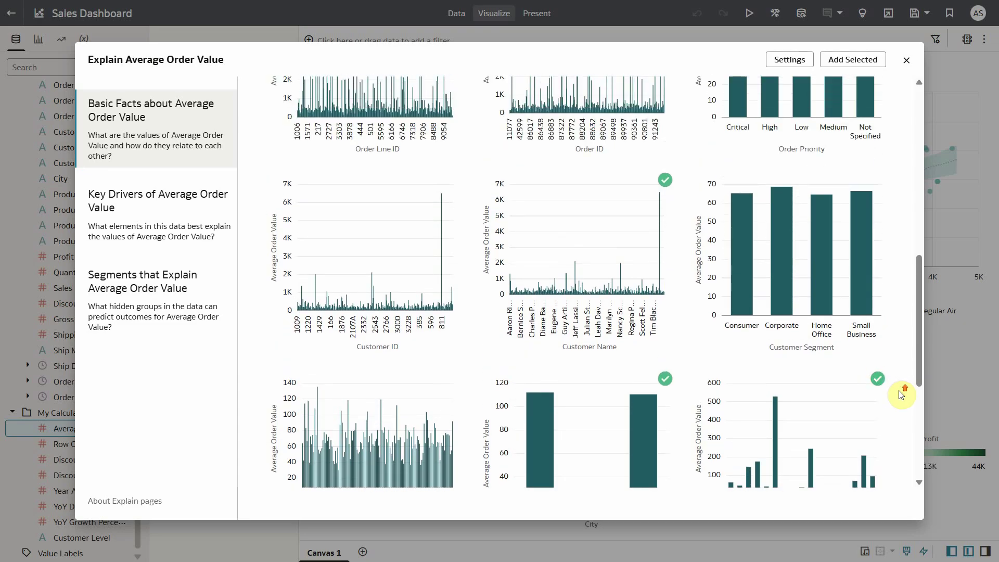
Show the Key Drivers of Average Order Value and scroll through their charts
{"action": "scroll", "coordinate": [902, 394], "scroll_direction": "up", "scroll_amount": 2}
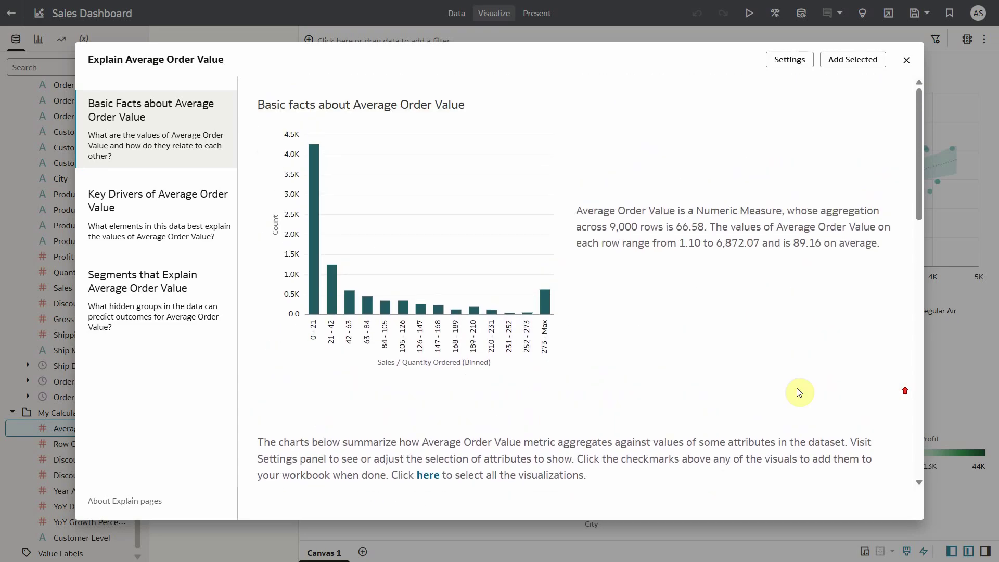
{"action": "left_click", "coordinate": [155, 218]}
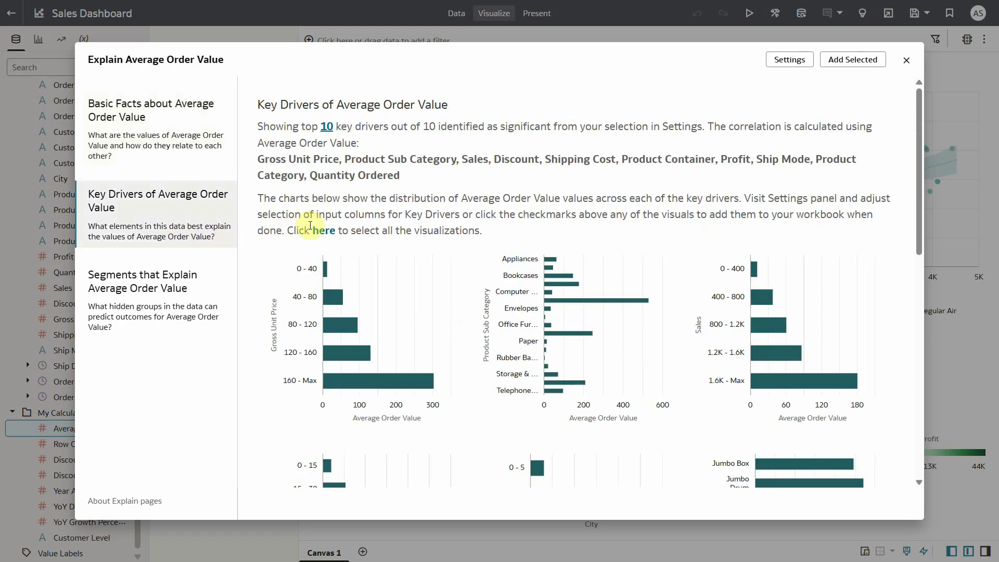
{"action": "mouse_move", "coordinate": [471, 257]}
{"action": "scroll", "coordinate": [523, 279], "scroll_direction": "down", "scroll_amount": 3}
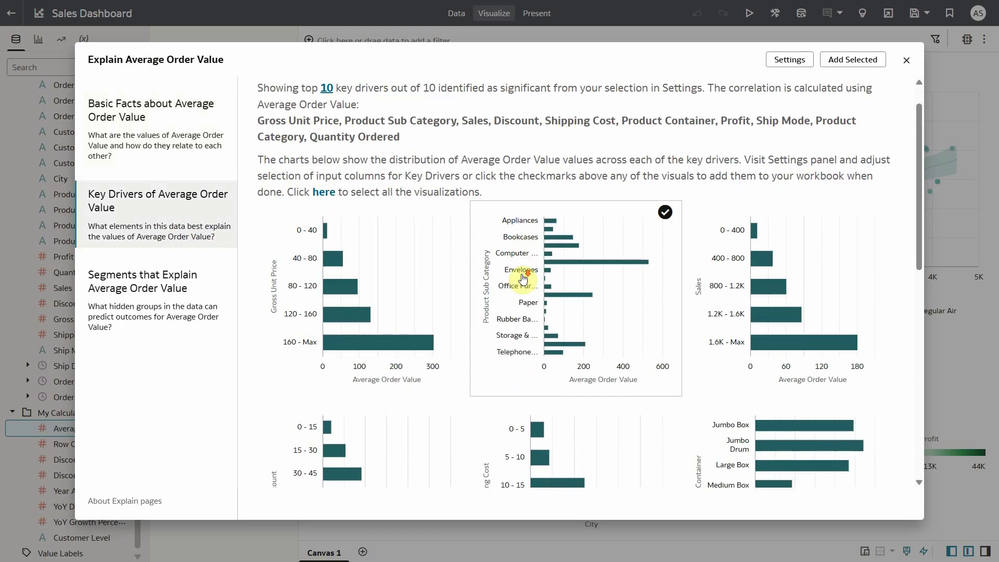
{"action": "scroll", "coordinate": [463, 306], "scroll_direction": "down", "scroll_amount": 1}
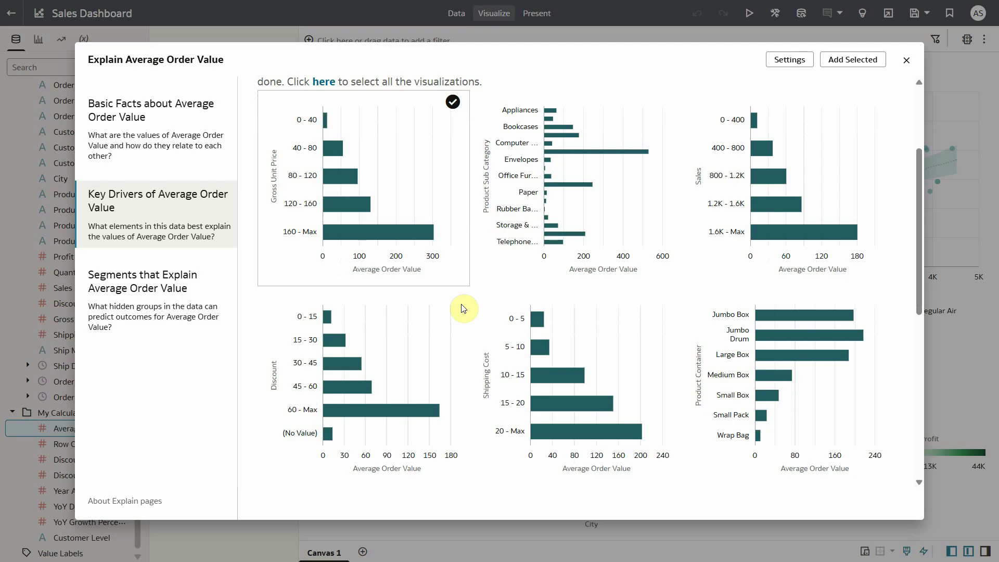
{"action": "scroll", "coordinate": [464, 308], "scroll_direction": "down", "scroll_amount": 1}
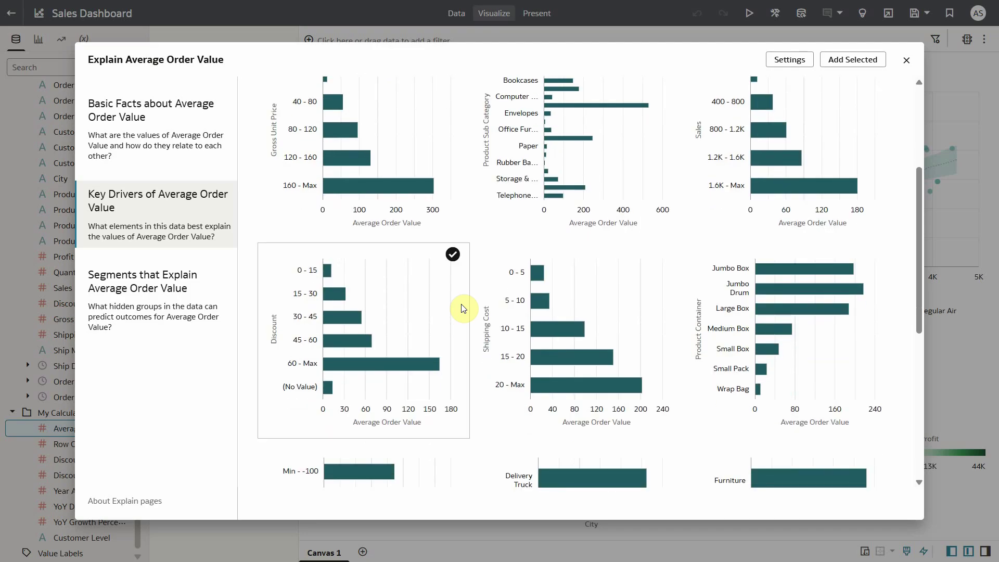
Mark the Discount and Shipping Cost driver charts for the workbook
{"action": "left_click", "coordinate": [453, 255]}
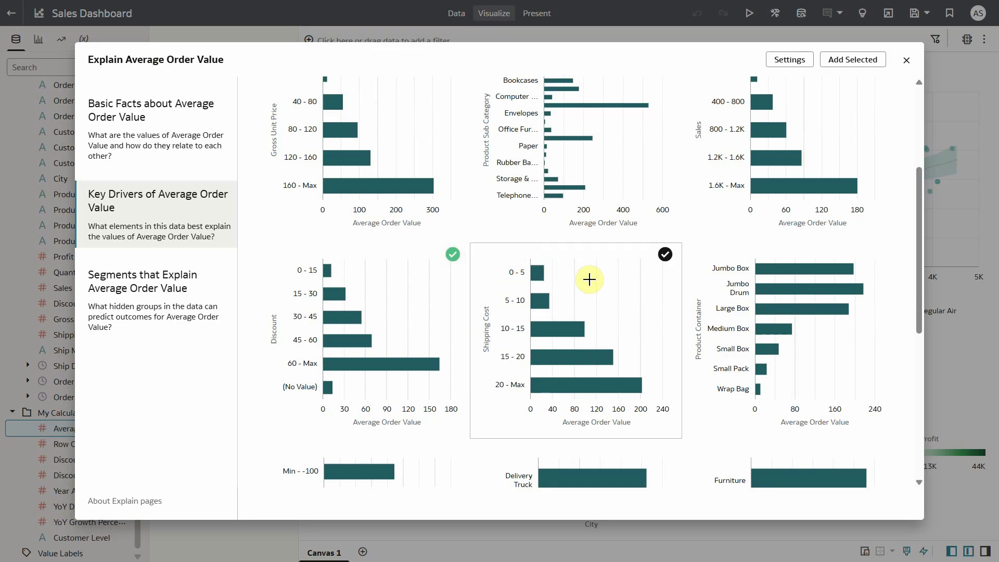
{"action": "left_click", "coordinate": [664, 254]}
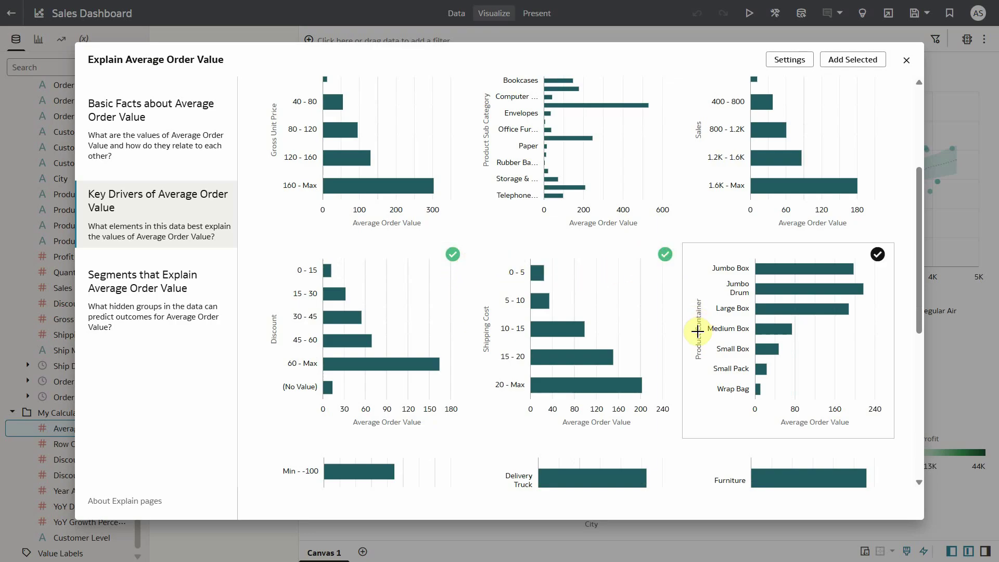
{"action": "scroll", "coordinate": [697, 332], "scroll_direction": "up", "scroll_amount": 4}
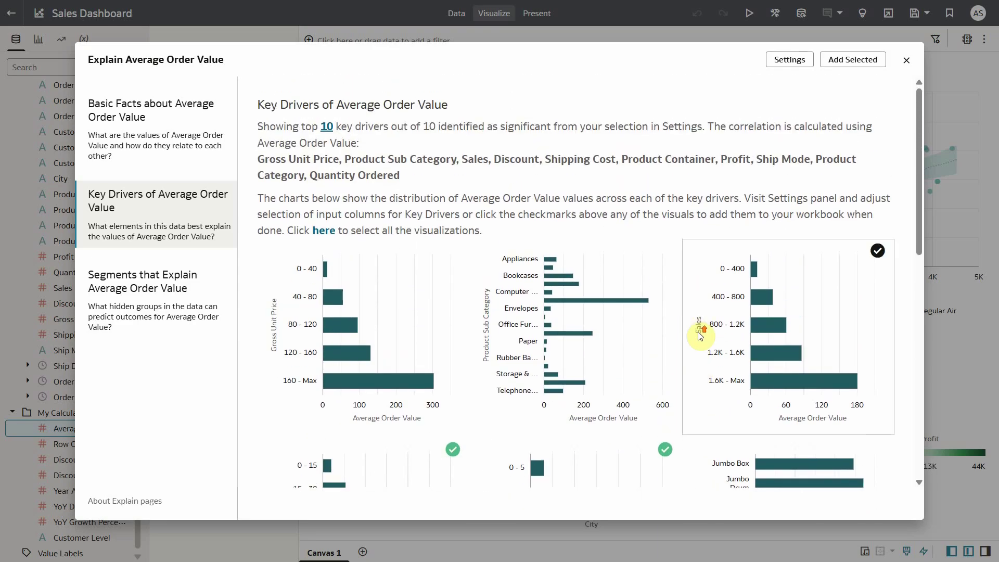
Show the Segments that Explain Average Order Value, raising the count from top 20 to 30
{"action": "left_click", "coordinate": [188, 325]}
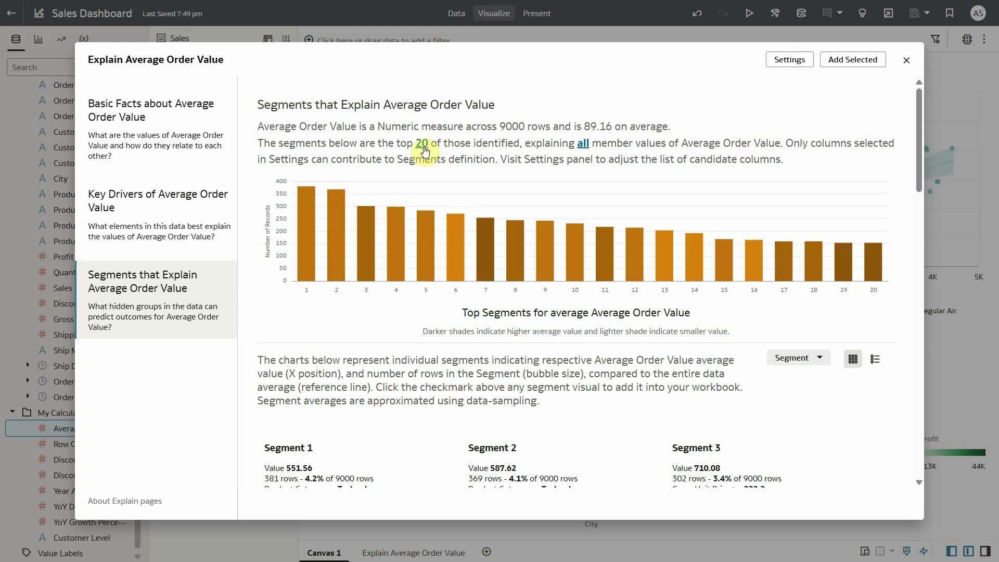
{"action": "left_click", "coordinate": [423, 145]}
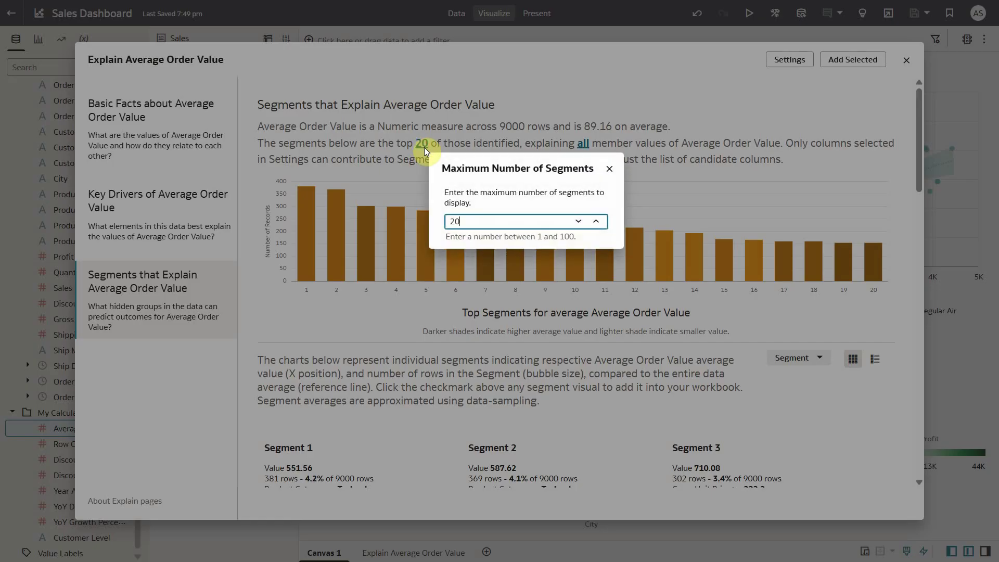
{"action": "double_click", "coordinate": [443, 221]}
{"action": "type", "text": "30"}
{"action": "left_click", "coordinate": [609, 170]}
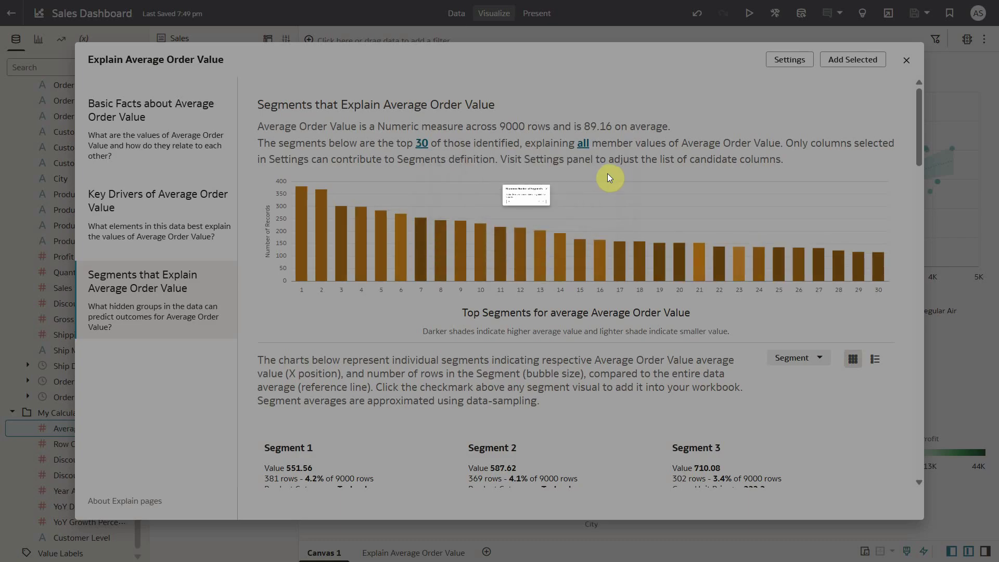
Mark Segment 1 for the workbook
{"action": "scroll", "coordinate": [609, 174], "scroll_direction": "down", "scroll_amount": 3}
{"action": "scroll", "coordinate": [610, 175], "scroll_direction": "down", "scroll_amount": 3}
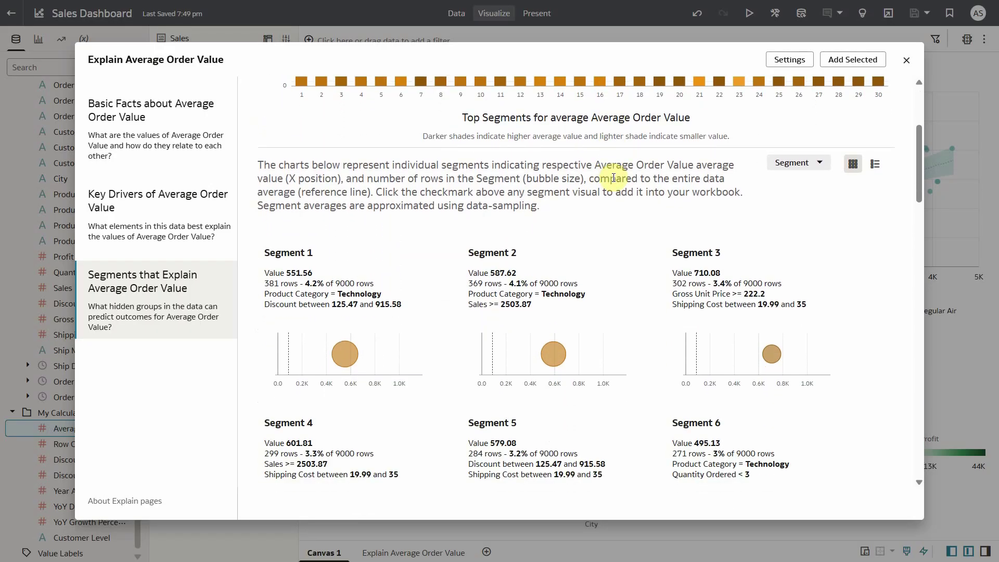
{"action": "left_click", "coordinate": [419, 183]}
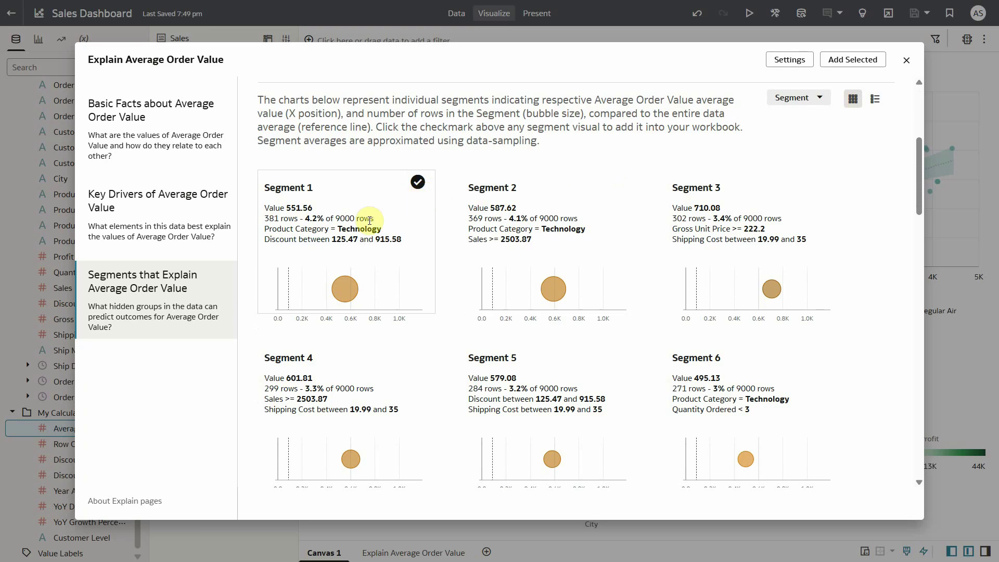
{"action": "mouse_move", "coordinate": [347, 298]}
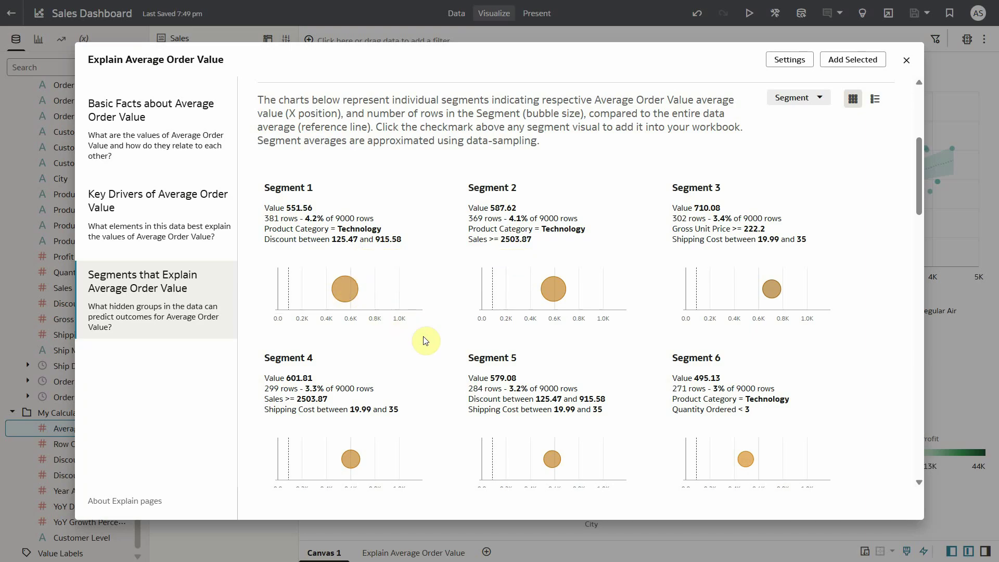
{"action": "scroll", "coordinate": [426, 341], "scroll_direction": "up", "scroll_amount": 5}
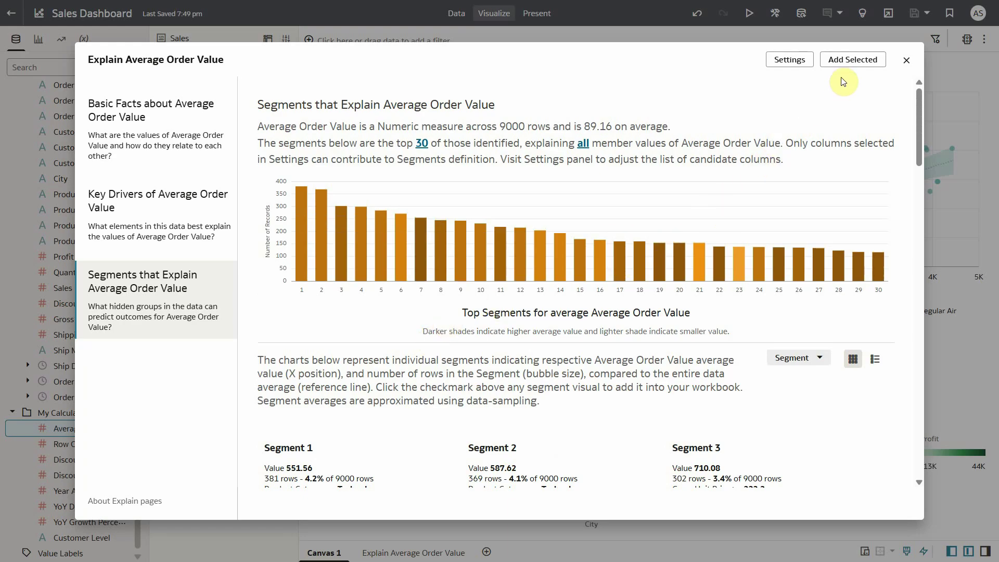
Add the five selected charts to a new Explain Average Order Value canvas
{"action": "left_click", "coordinate": [852, 62]}
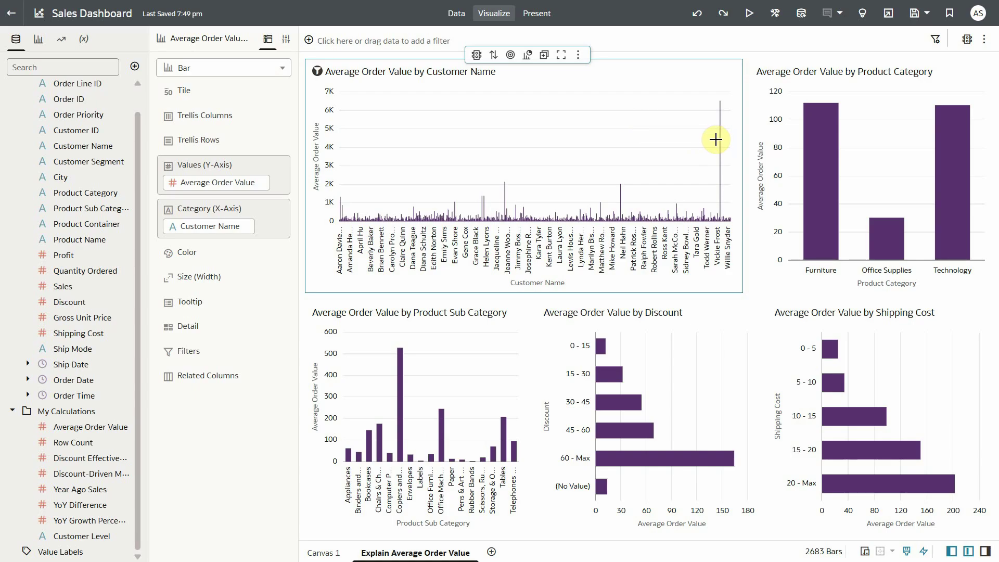
{"action": "left_click", "coordinate": [698, 139]}
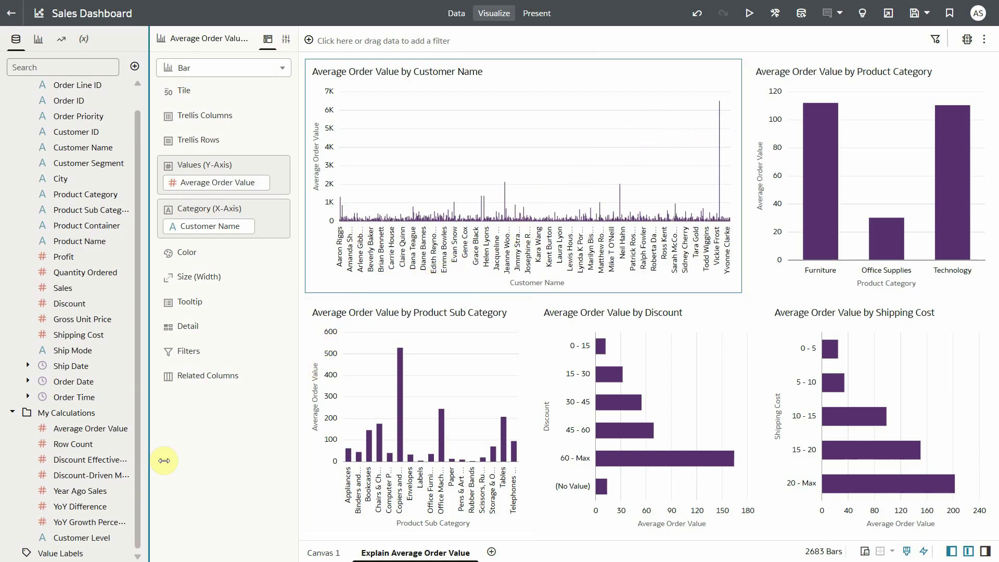
{"action": "right_click", "coordinate": [88, 537]}
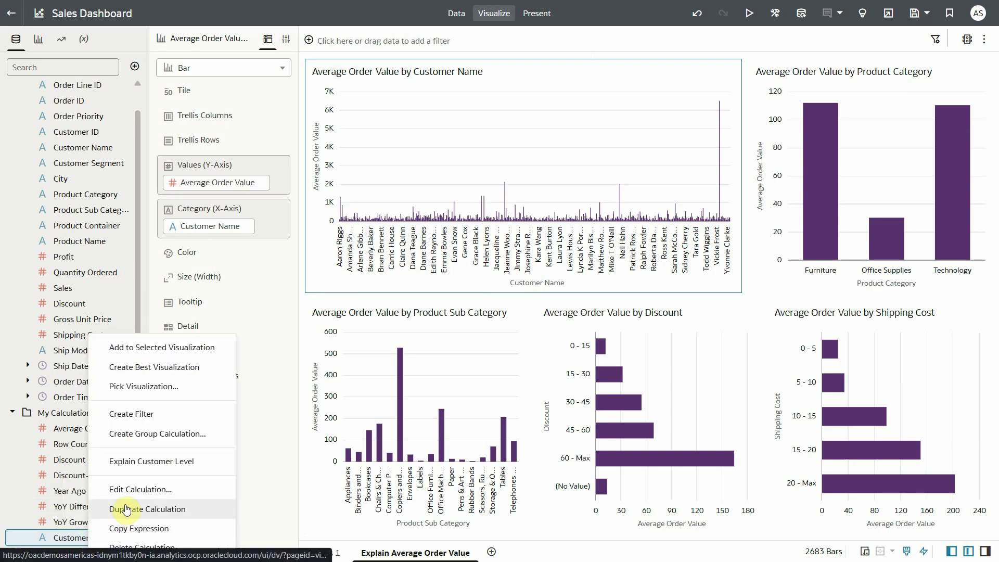
{"action": "left_click", "coordinate": [140, 489]}
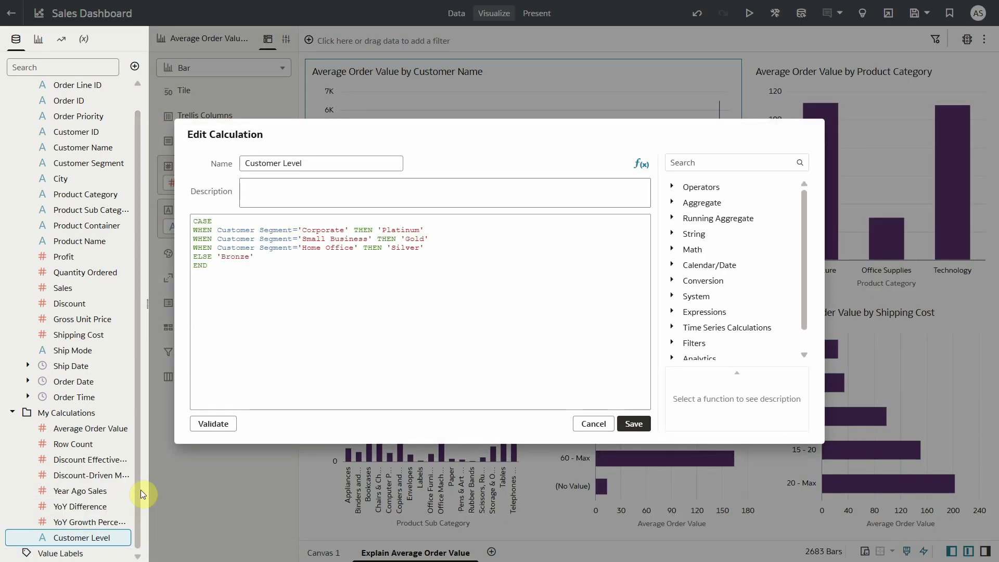
{"action": "left_click", "coordinate": [593, 423]}
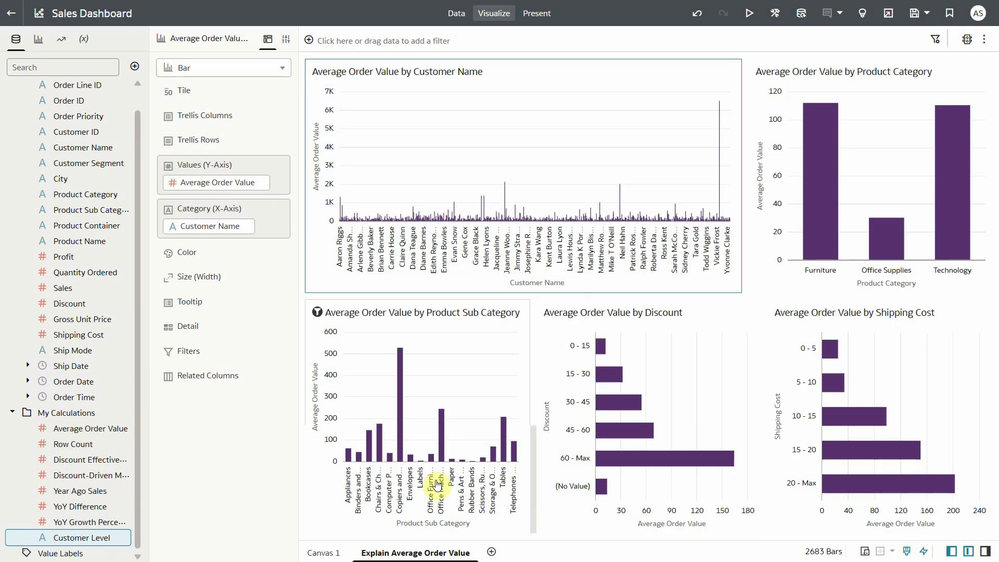
{"action": "right_click", "coordinate": [105, 532]}
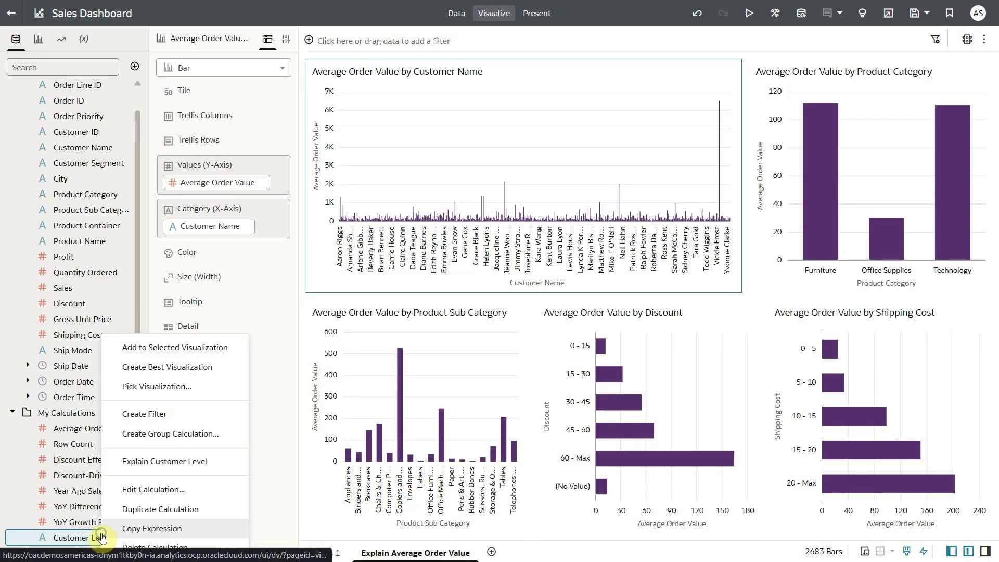
{"action": "left_click", "coordinate": [158, 460]}
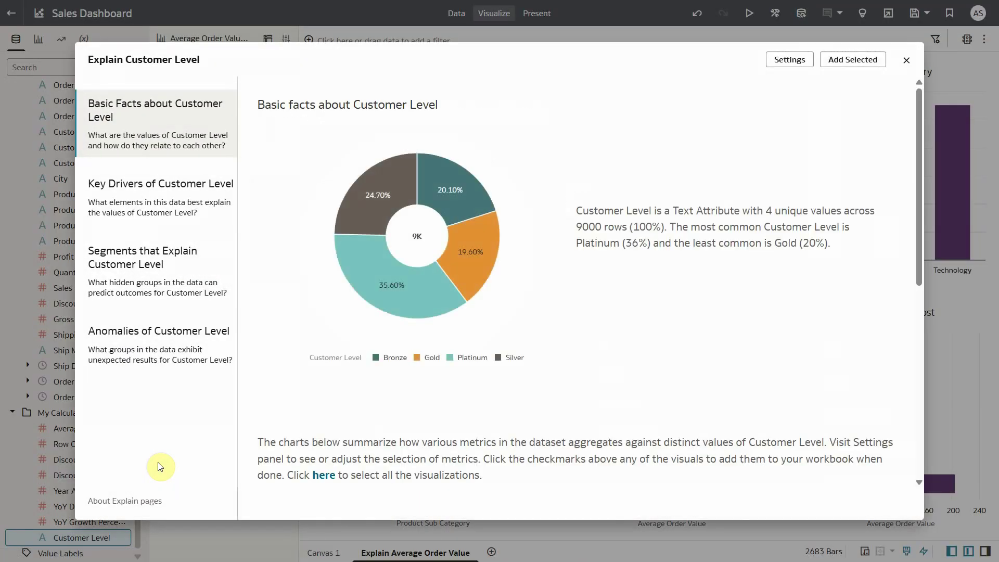
{"action": "left_click", "coordinate": [907, 60]}
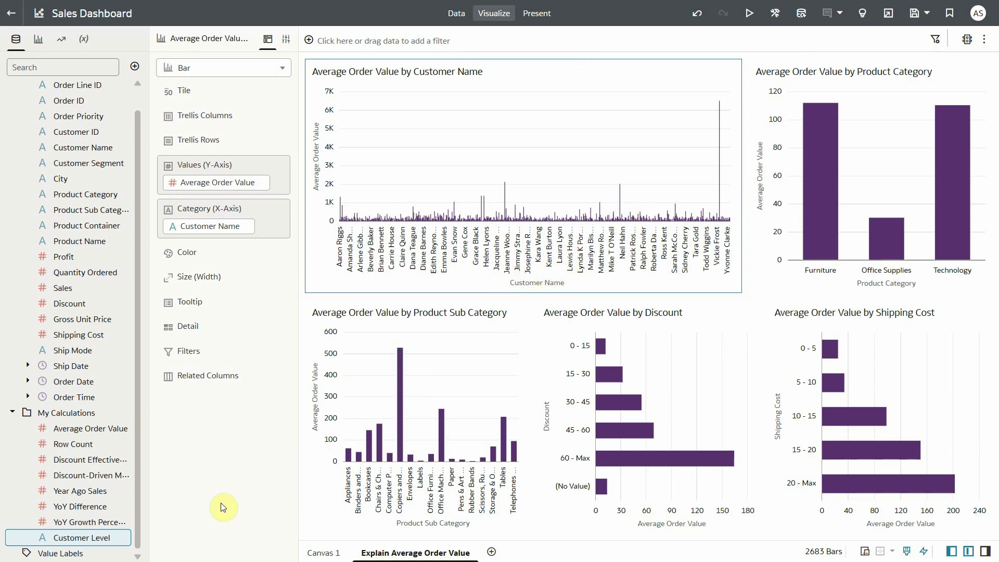
{"action": "right_click", "coordinate": [88, 494]}
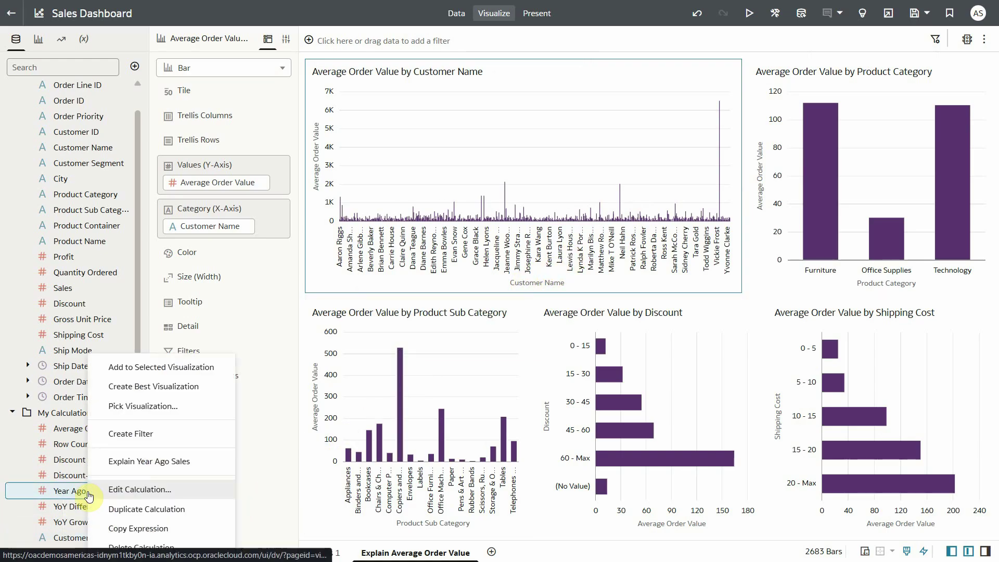
{"action": "left_click", "coordinate": [107, 490]}
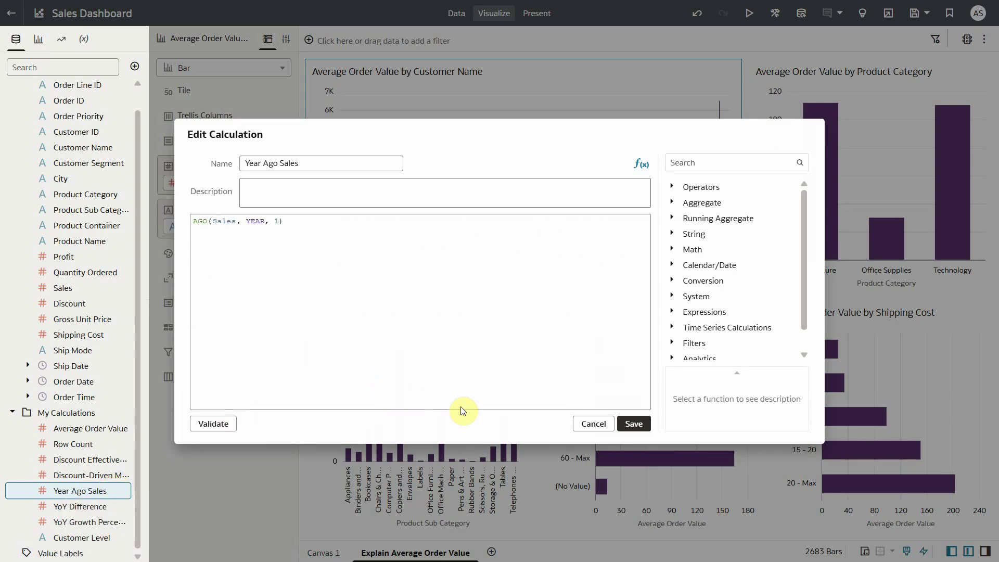
{"action": "left_click", "coordinate": [593, 423]}
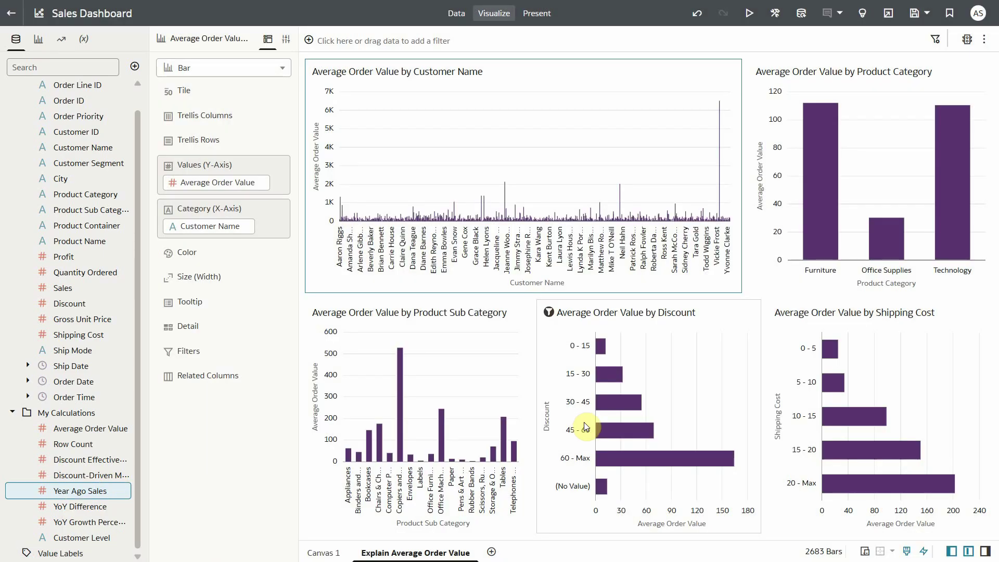